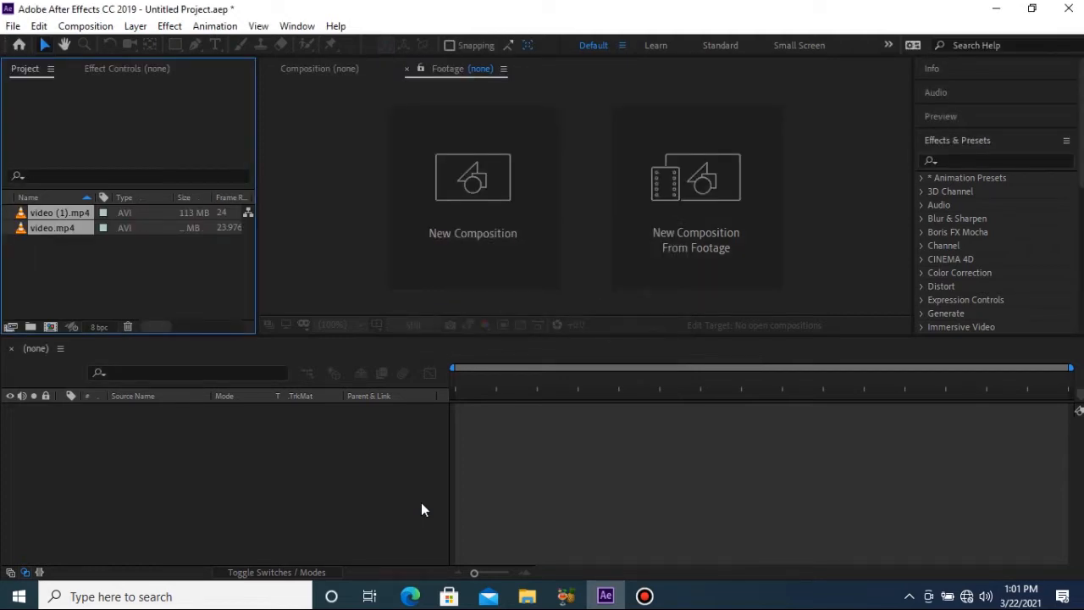
Step: Create a composition from the video.mp4 footage
{"action": "left_click", "coordinate": [194, 449]}
{"action": "left_click", "coordinate": [84, 229]}
{"action": "left_click", "coordinate": [91, 257]}
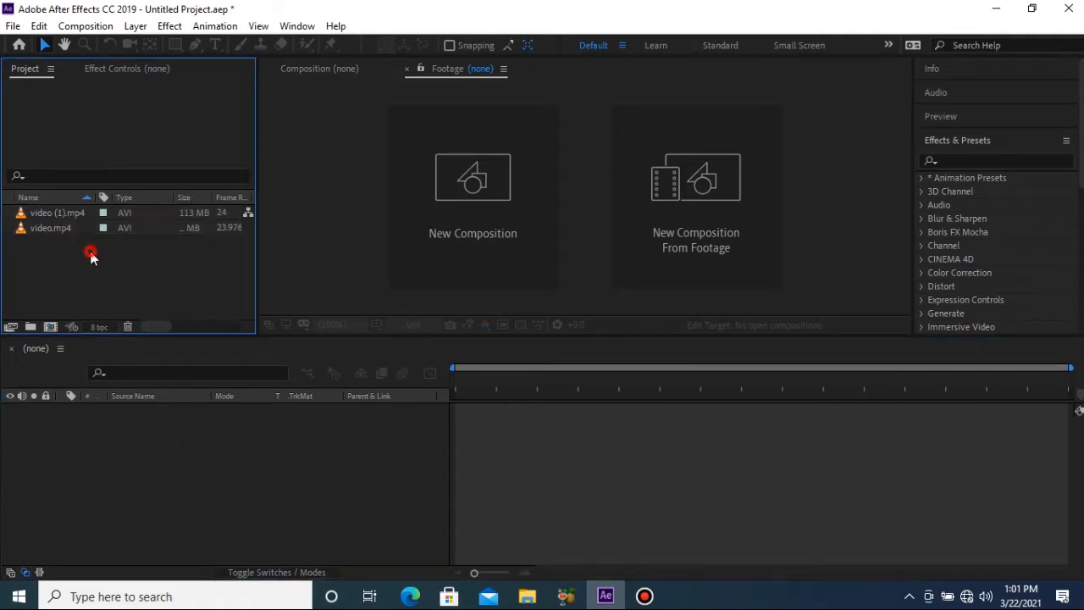
{"action": "left_click", "coordinate": [60, 227]}
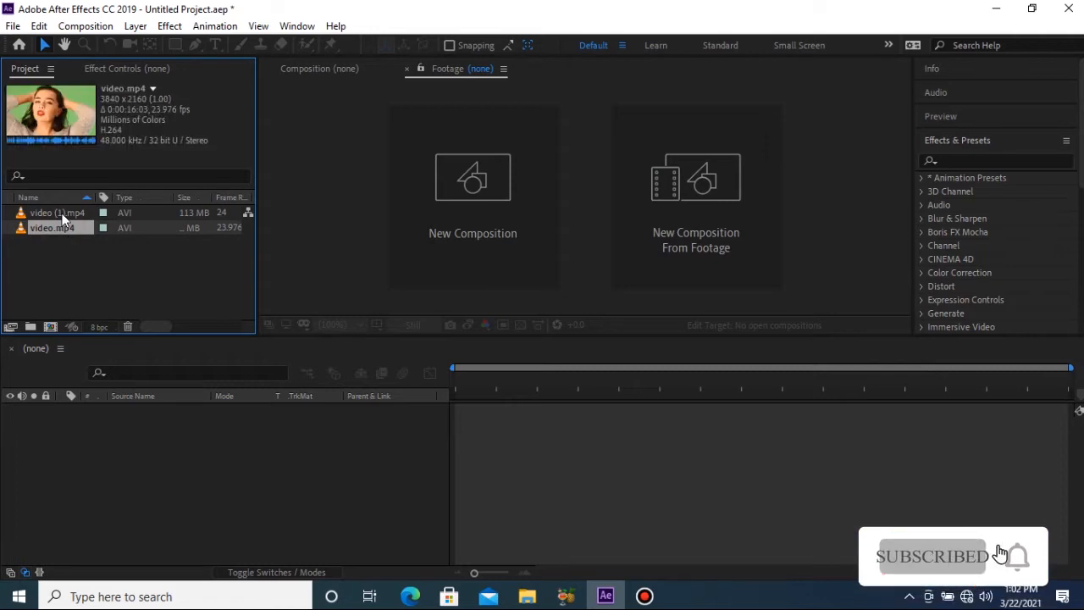
{"action": "left_click_drag", "start_coordinate": [62, 227], "coordinate": [284, 438]}
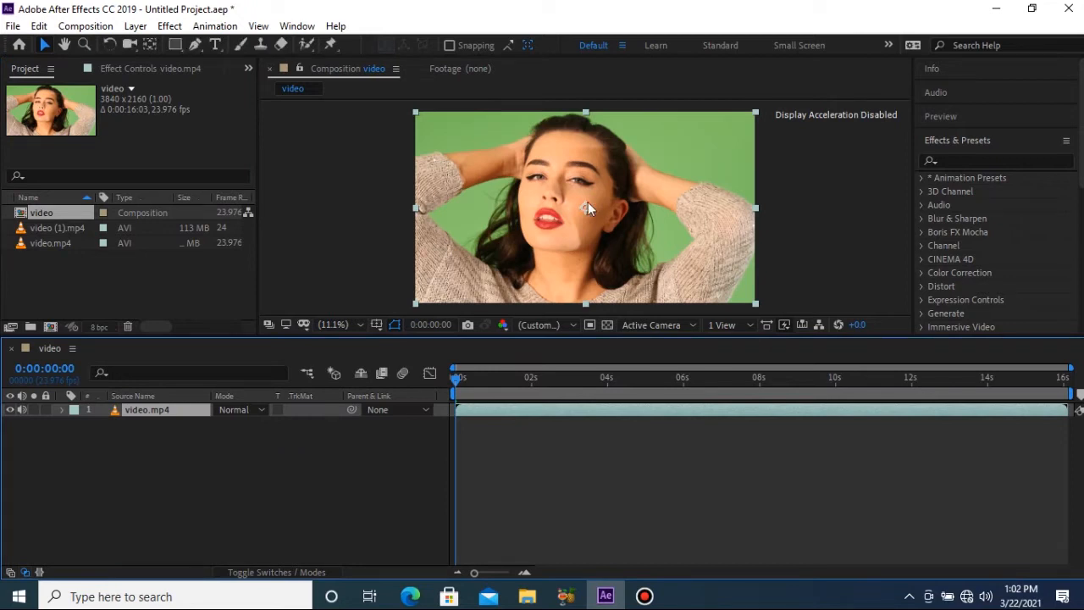
Step: Create a full-frame solid named BG and place it below the video.mp4 layer
{"action": "left_click", "coordinate": [348, 453]}
{"action": "right_click", "coordinate": [212, 441]}
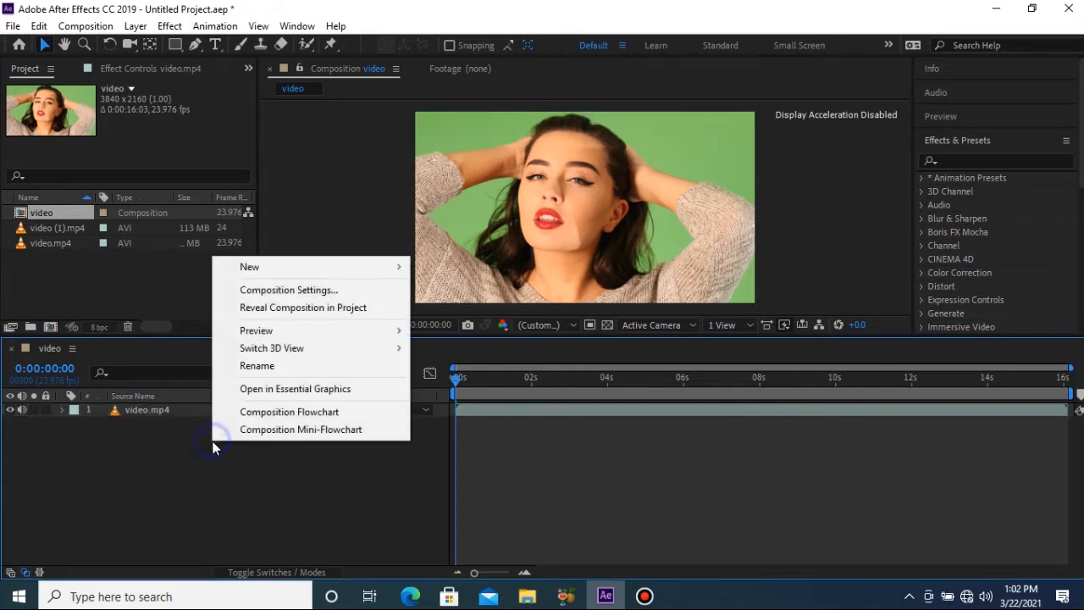
{"action": "left_click", "coordinate": [350, 267]}
{"action": "left_click", "coordinate": [498, 309]}
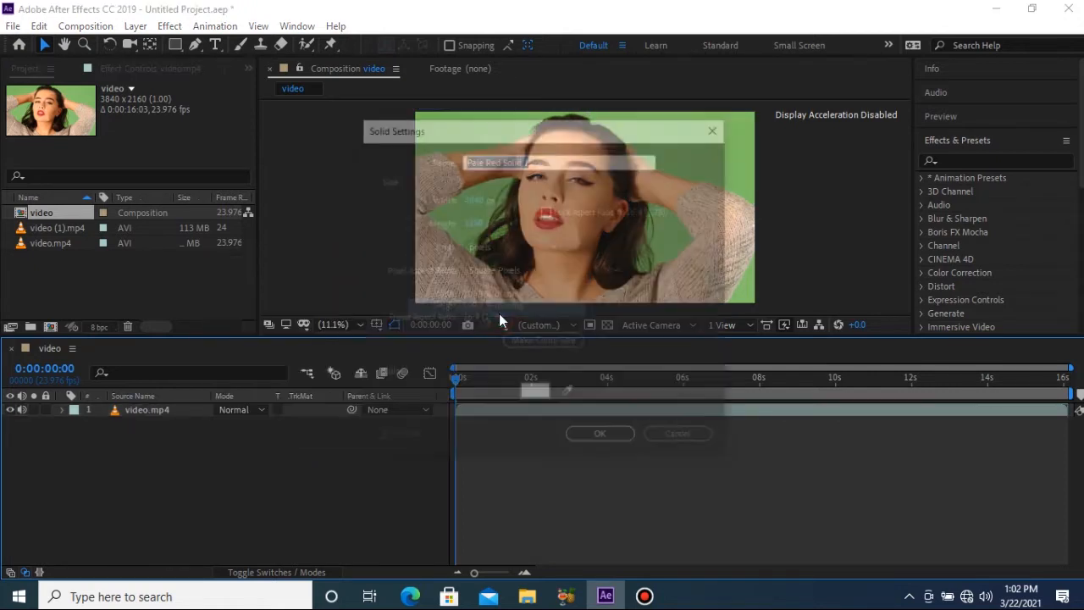
{"action": "type", "text": "BG"}
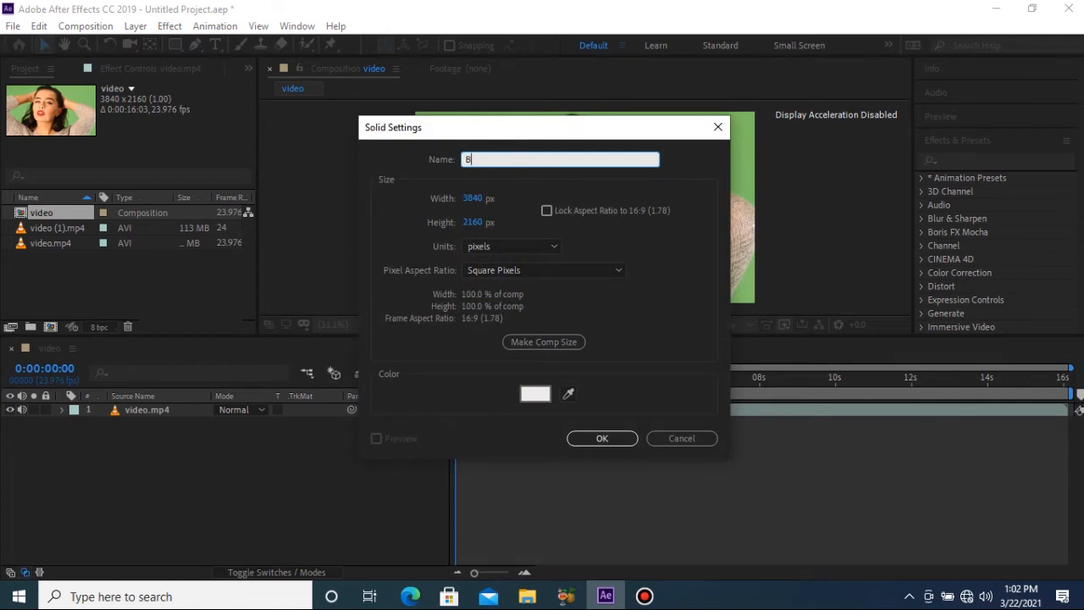
{"action": "key", "text": "Return"}
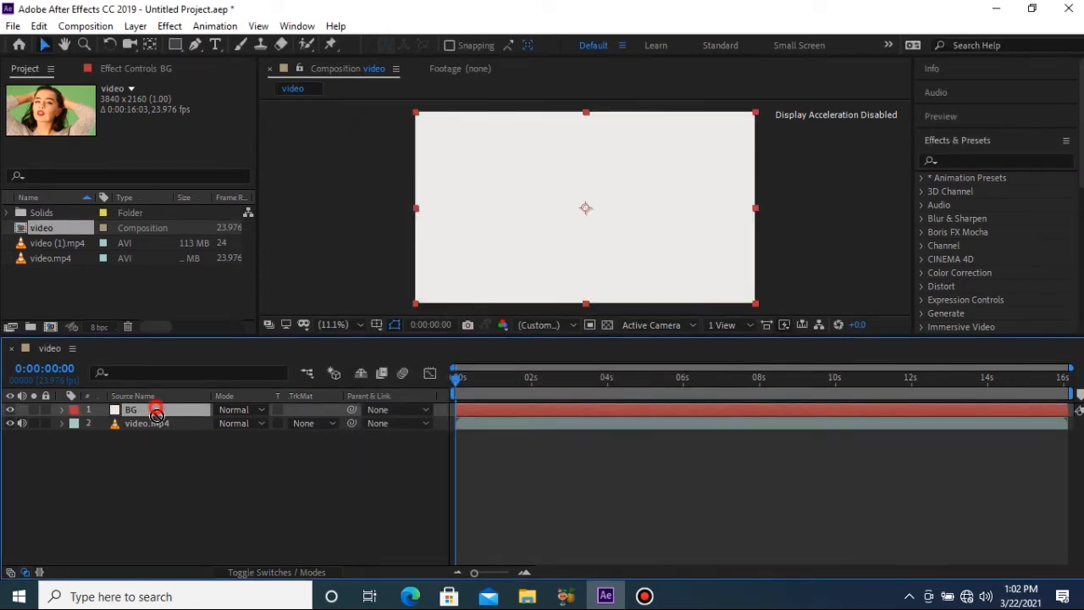
{"action": "left_click_drag", "start_coordinate": [160, 414], "coordinate": [161, 447]}
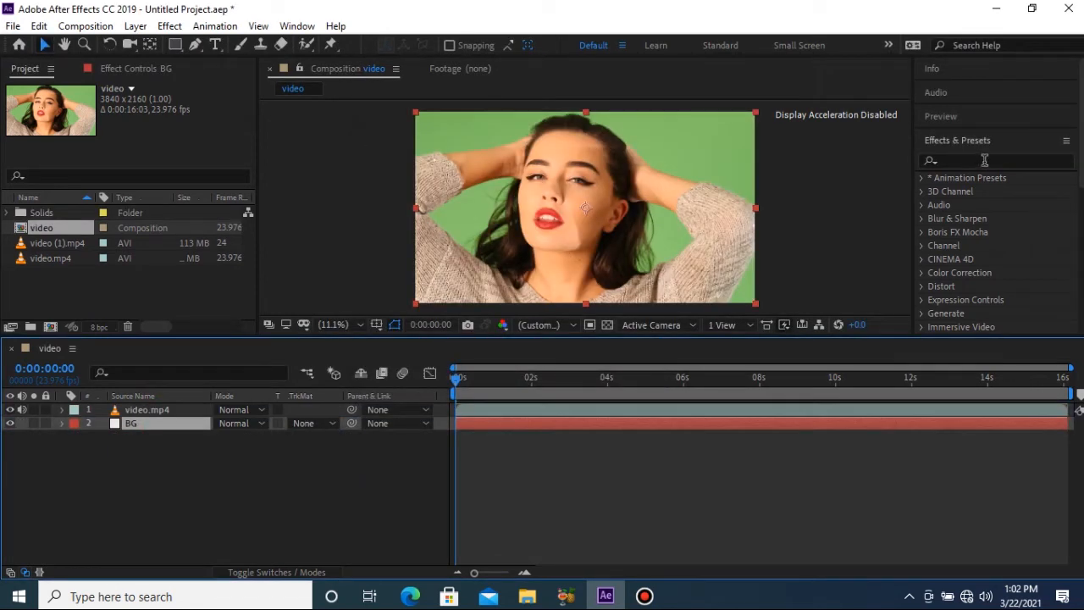
Step: Find the Keylight, Key Cleaner and Advanced Spill Suppressor preset with the search "key" and apply it to the video.mp4 layer
{"action": "left_click", "coordinate": [985, 160]}
{"action": "type", "text": "key"}
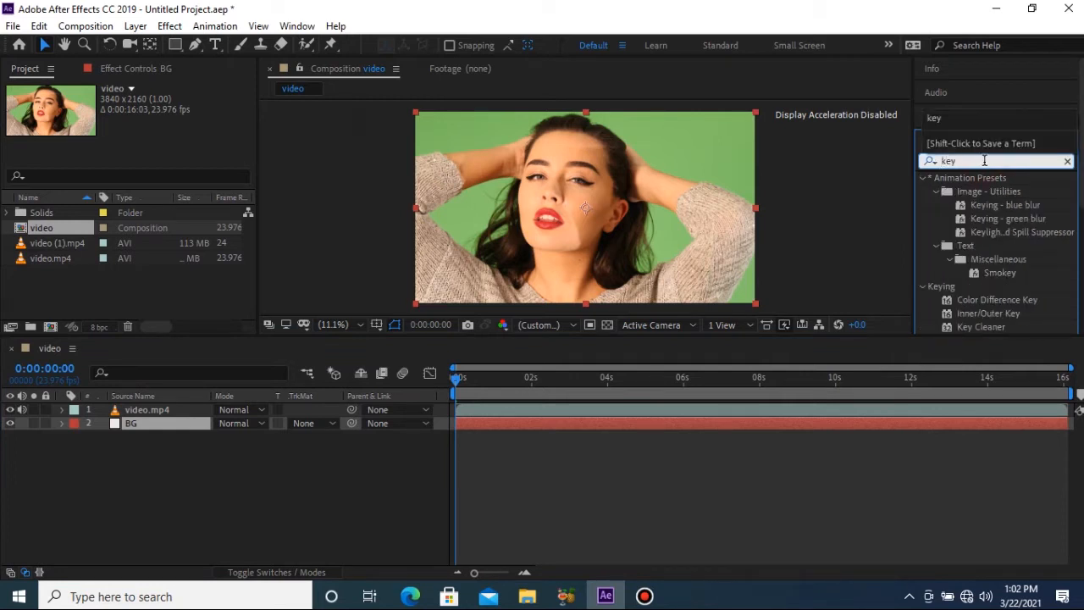
{"action": "left_click_drag", "start_coordinate": [1016, 234], "coordinate": [590, 204]}
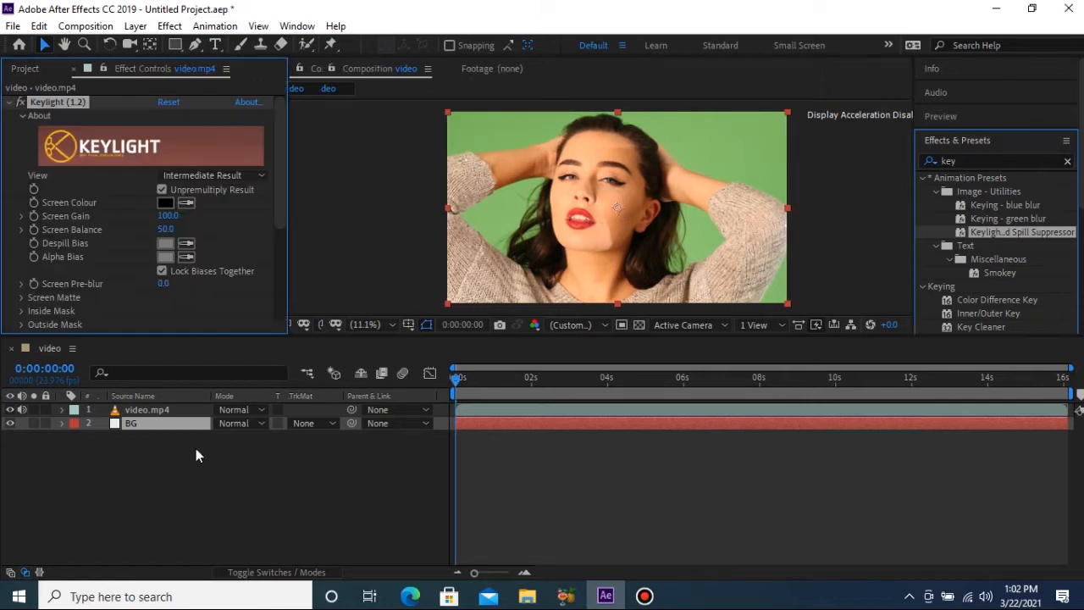
Step: Sample the green background of the video.mp4 layer as Keylight's Screen Colour
{"action": "left_click", "coordinate": [180, 396]}
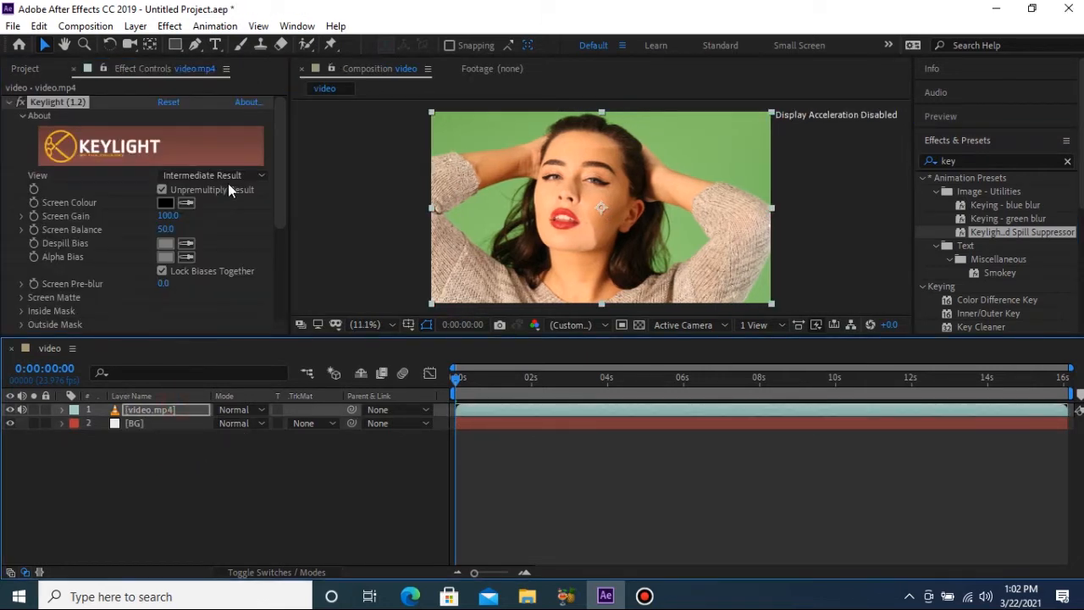
{"action": "left_click", "coordinate": [187, 202]}
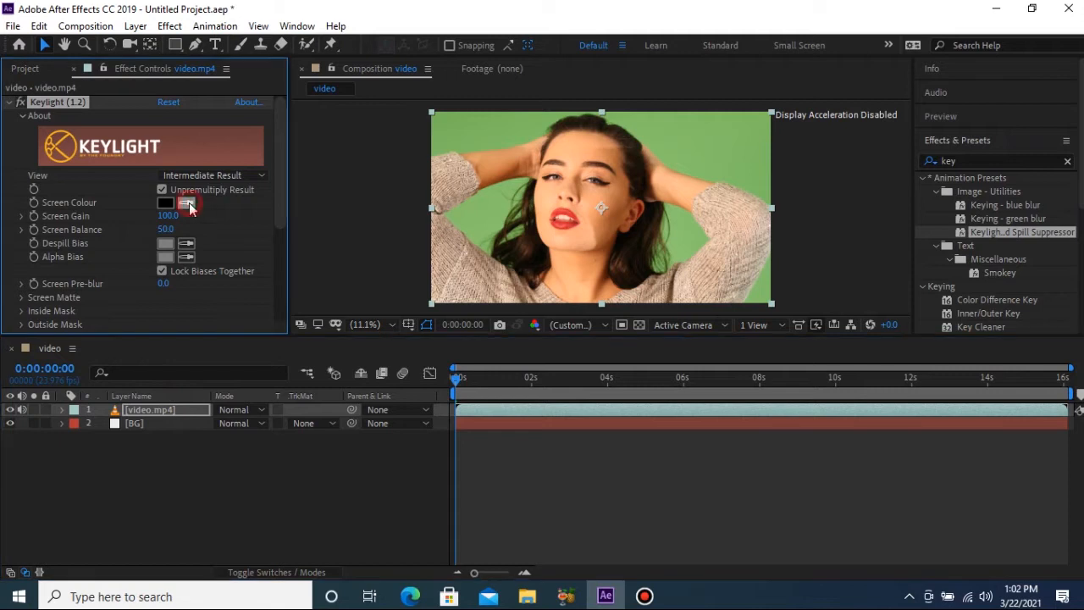
{"action": "left_click", "coordinate": [707, 159]}
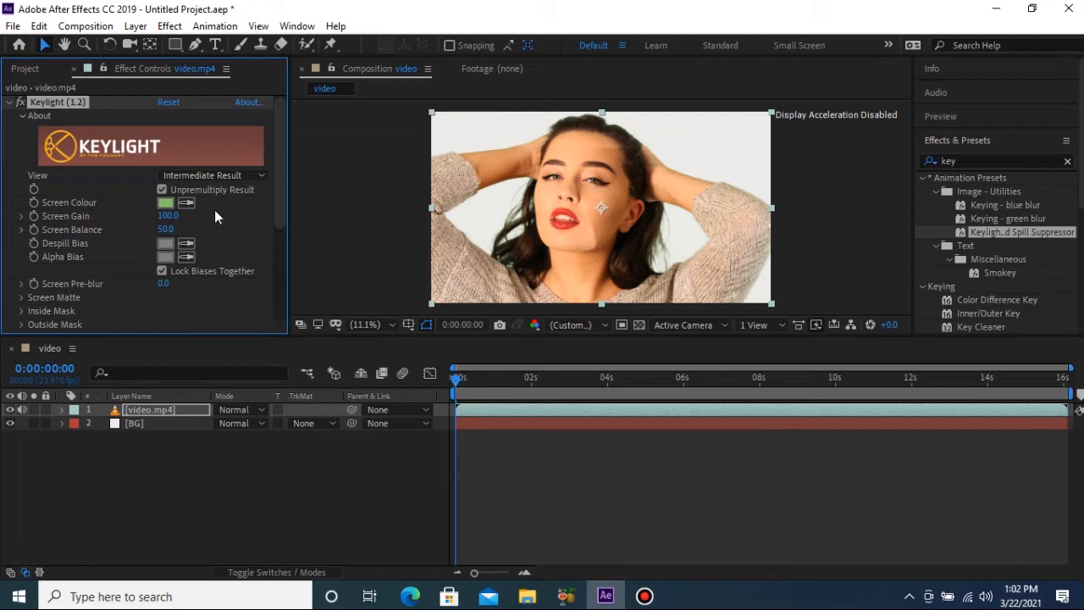
Step: Switch Keylight's view to Screen Matte and set the matte's Clip Black to 31
{"action": "left_click", "coordinate": [233, 176]}
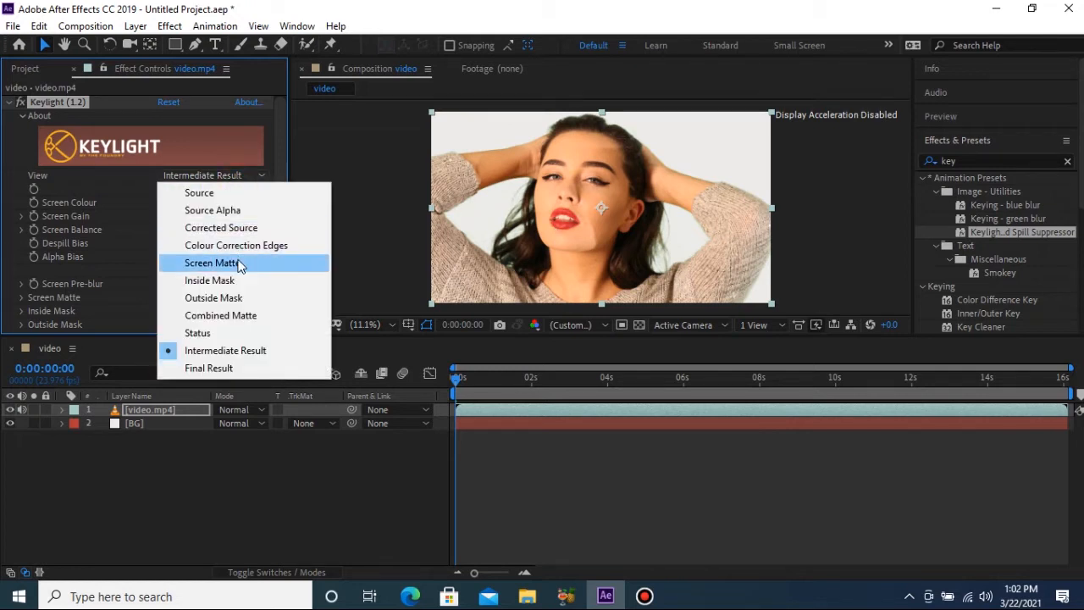
{"action": "left_click", "coordinate": [239, 265]}
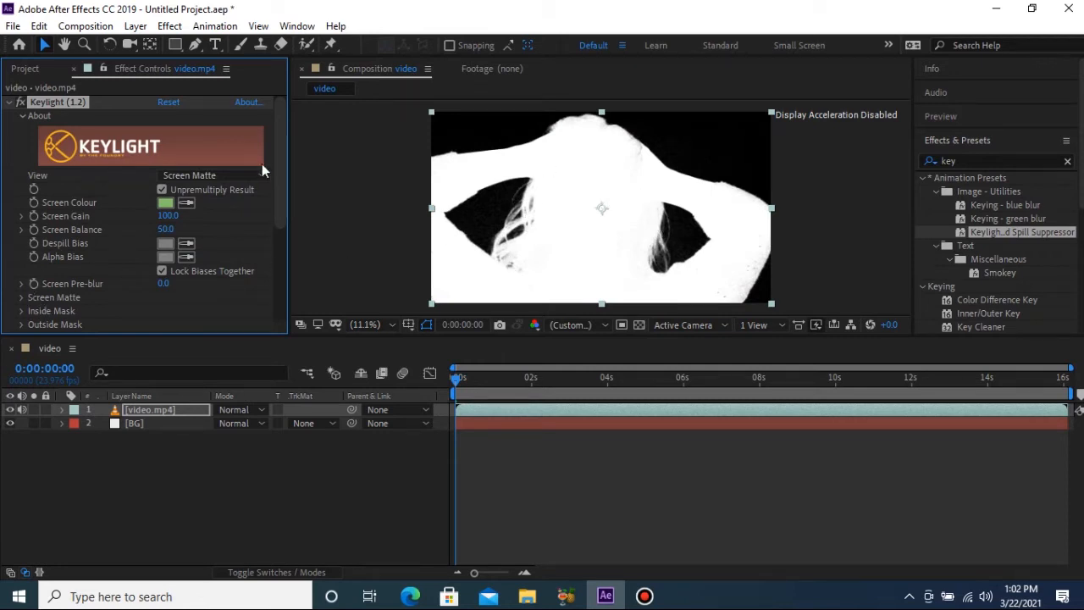
{"action": "left_click_drag", "start_coordinate": [281, 165], "coordinate": [282, 238]}
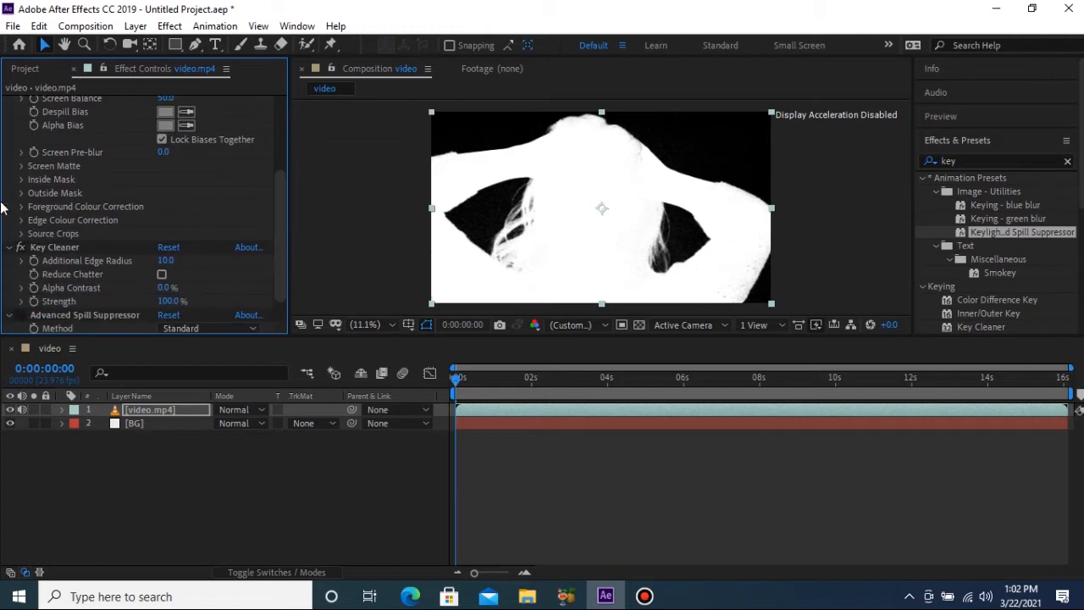
{"action": "left_click", "coordinate": [21, 153]}
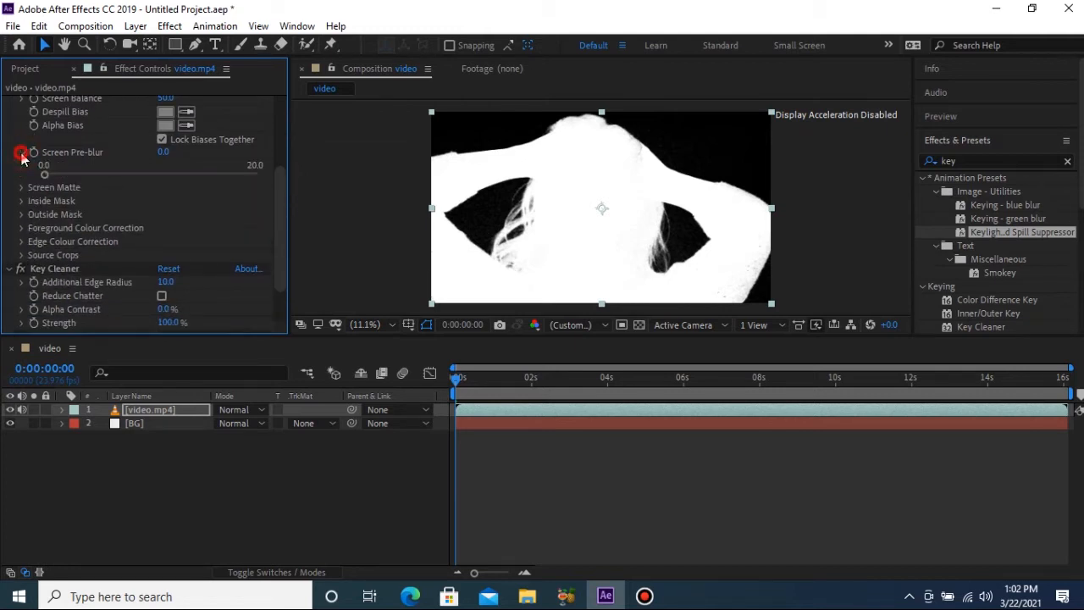
{"action": "left_click", "coordinate": [22, 152]}
{"action": "left_click", "coordinate": [22, 169]}
{"action": "left_click", "coordinate": [22, 168]}
{"action": "left_click", "coordinate": [22, 169]}
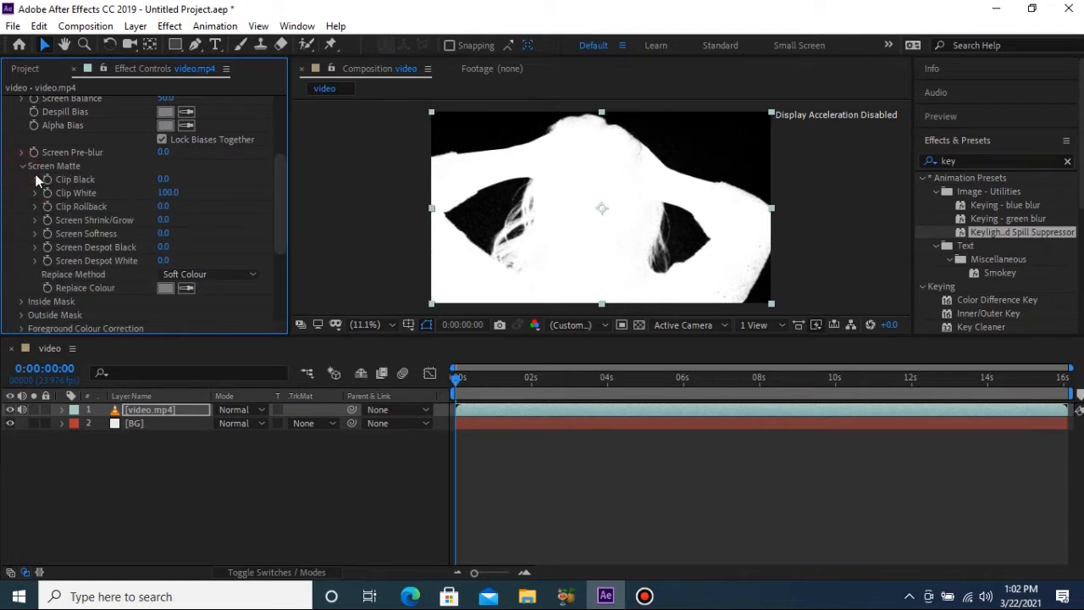
{"action": "left_click_drag", "start_coordinate": [162, 180], "coordinate": [182, 179]}
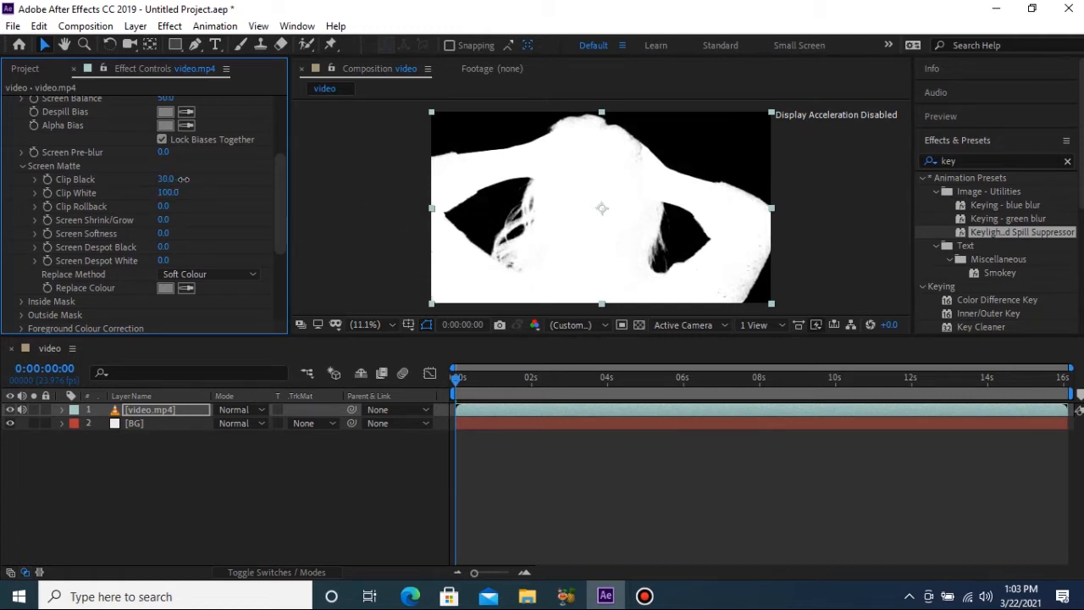
Step: Switch Keylight's view to Final Result
{"action": "left_click_drag", "start_coordinate": [280, 187], "coordinate": [279, 131]}
{"action": "left_click", "coordinate": [225, 175]}
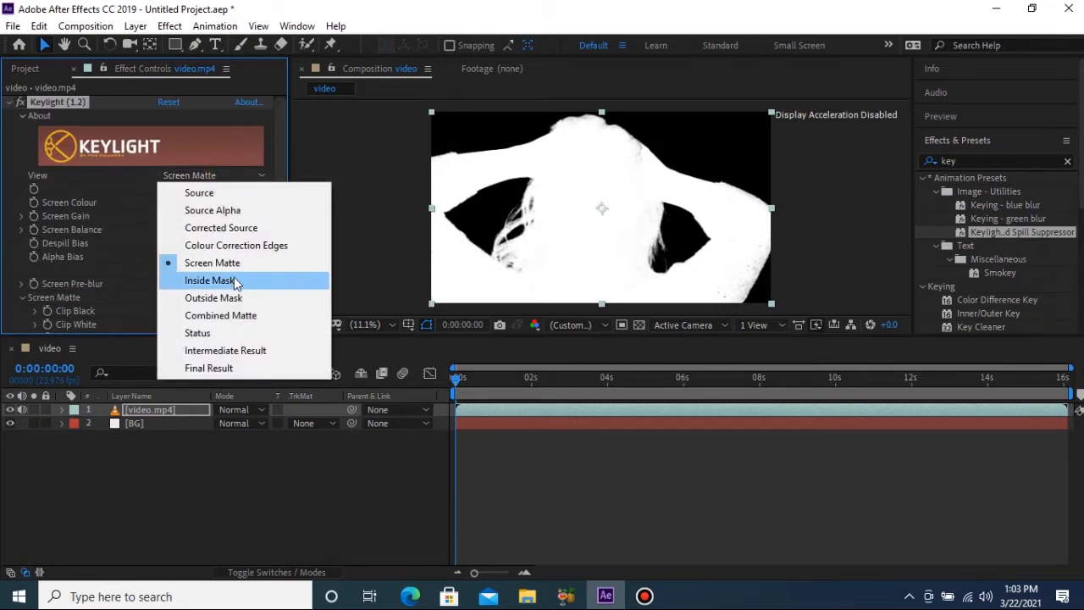
{"action": "left_click", "coordinate": [228, 368]}
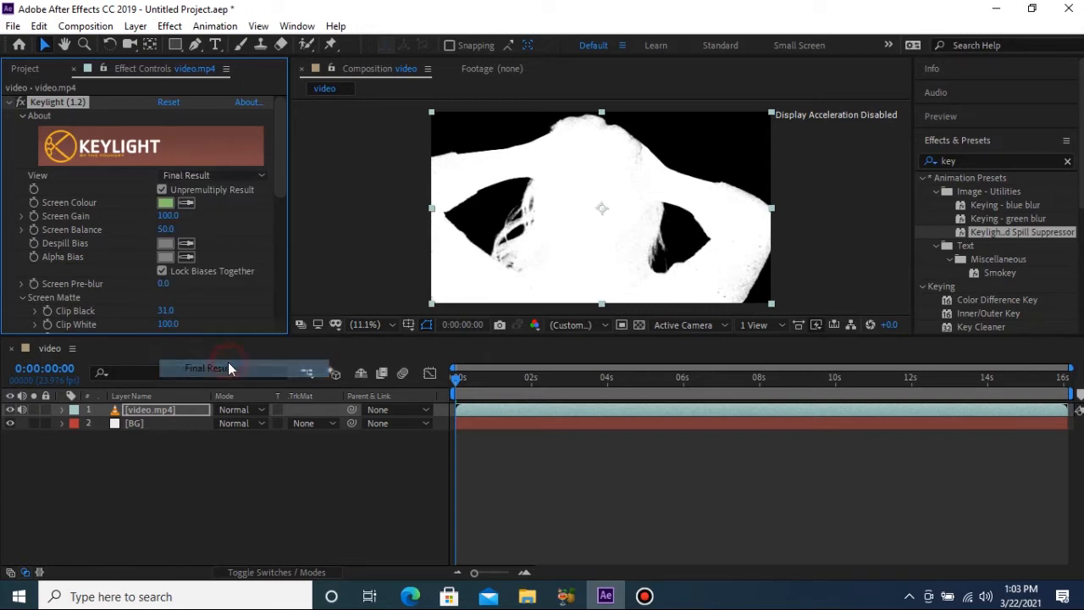
Step: Play a preview of the keyed footage and return the playhead to the start of the composition
{"action": "left_click", "coordinate": [489, 478]}
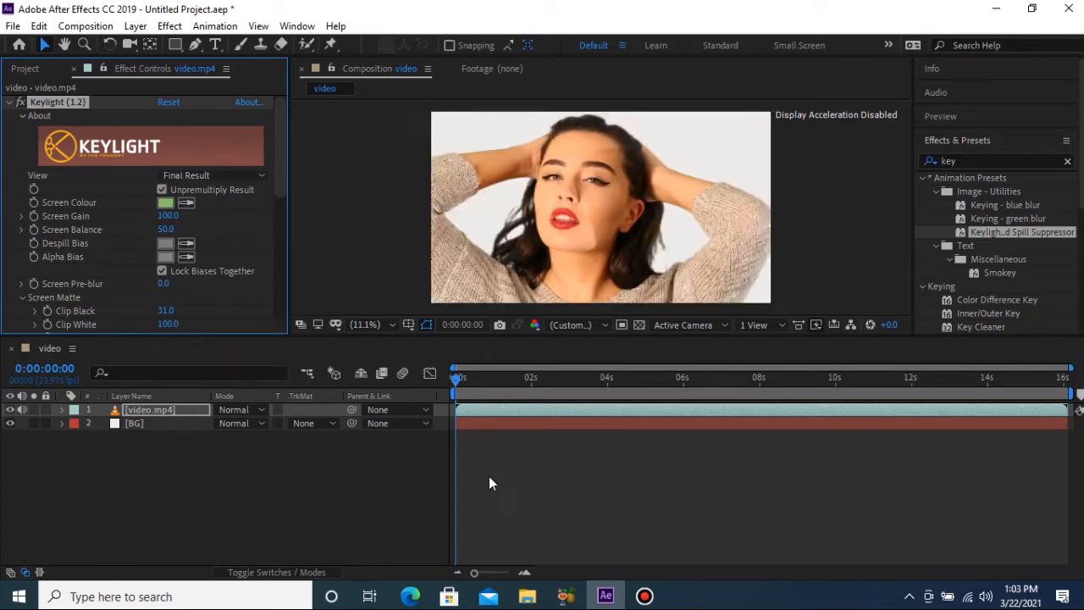
{"action": "key", "text": "space"}
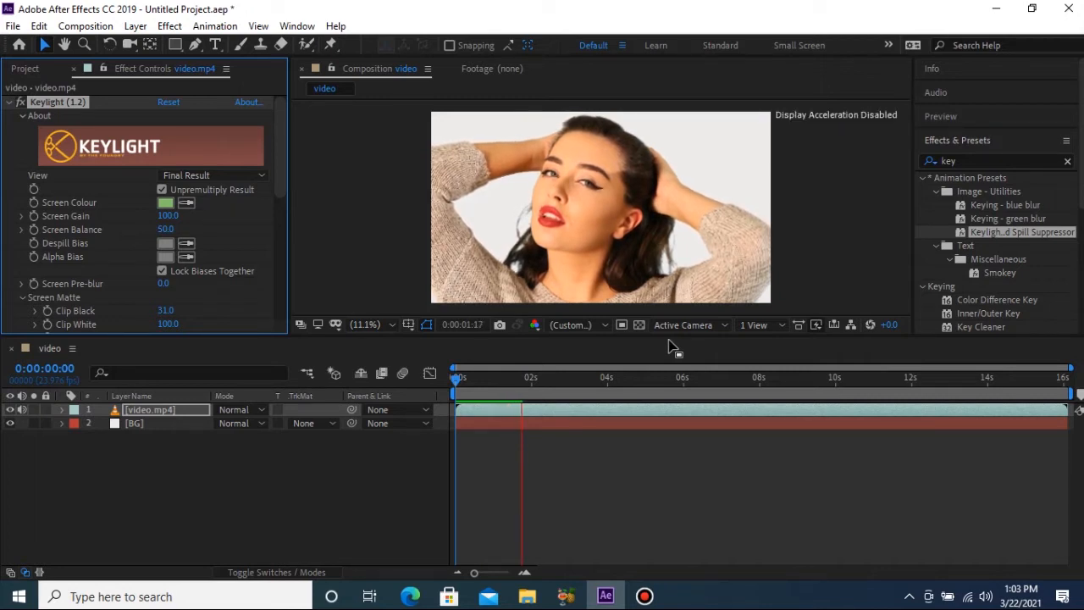
{"action": "key", "text": "space"}
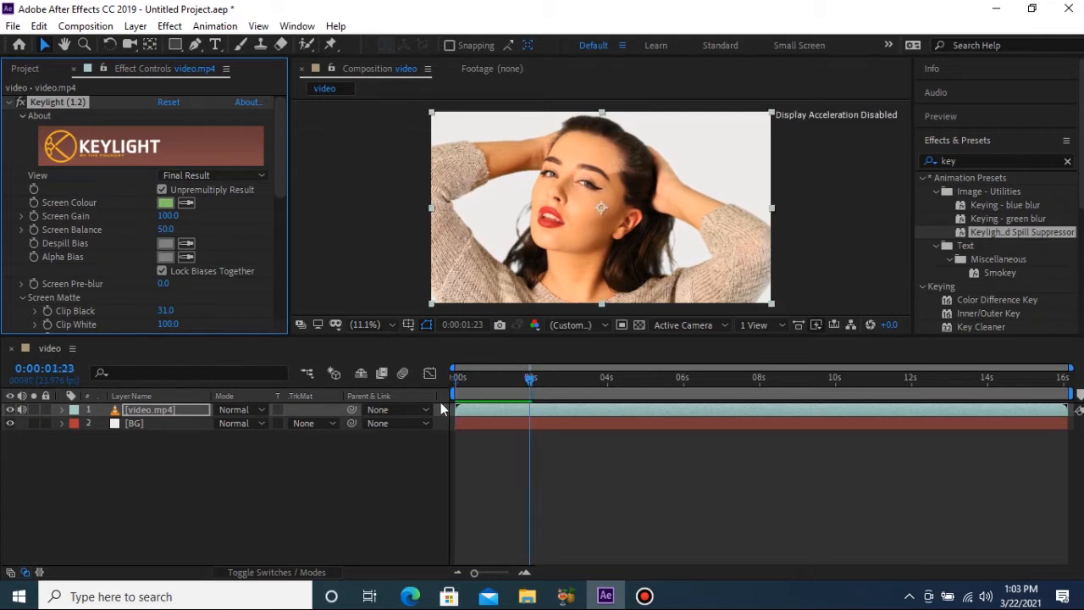
{"action": "left_click_drag", "start_coordinate": [531, 384], "coordinate": [591, 470]}
{"action": "left_click_drag", "start_coordinate": [350, 450], "coordinate": [76, 470]}
{"action": "left_click", "coordinate": [76, 471]}
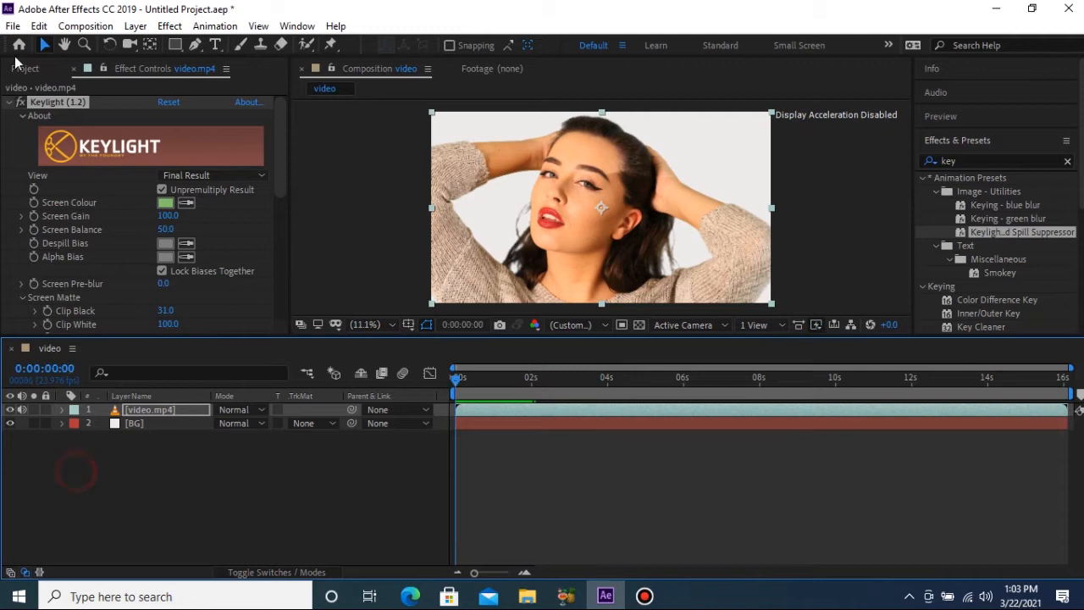
Step: Apply the Levels colour correction effect to the video.mp4 layer
{"action": "left_click", "coordinate": [16, 76]}
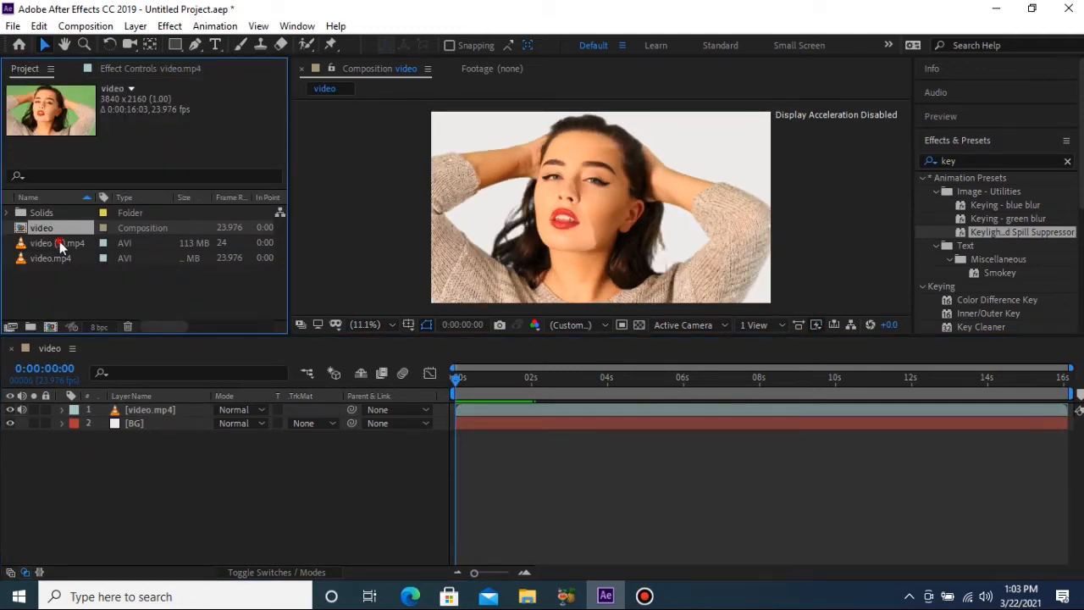
{"action": "left_click", "coordinate": [59, 242]}
{"action": "left_click", "coordinate": [162, 411]}
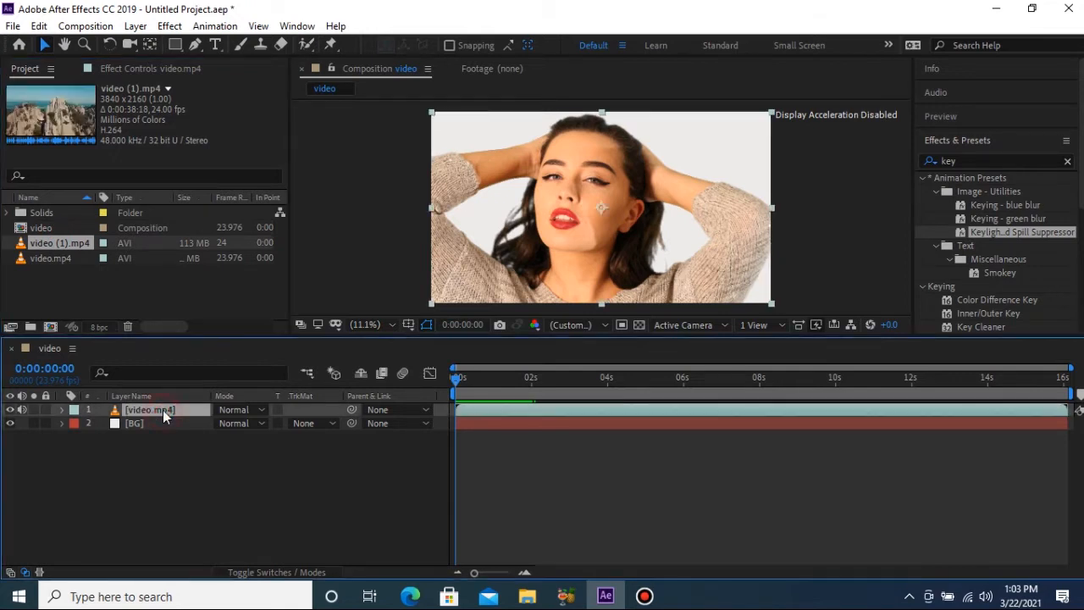
{"action": "left_click", "coordinate": [165, 27]}
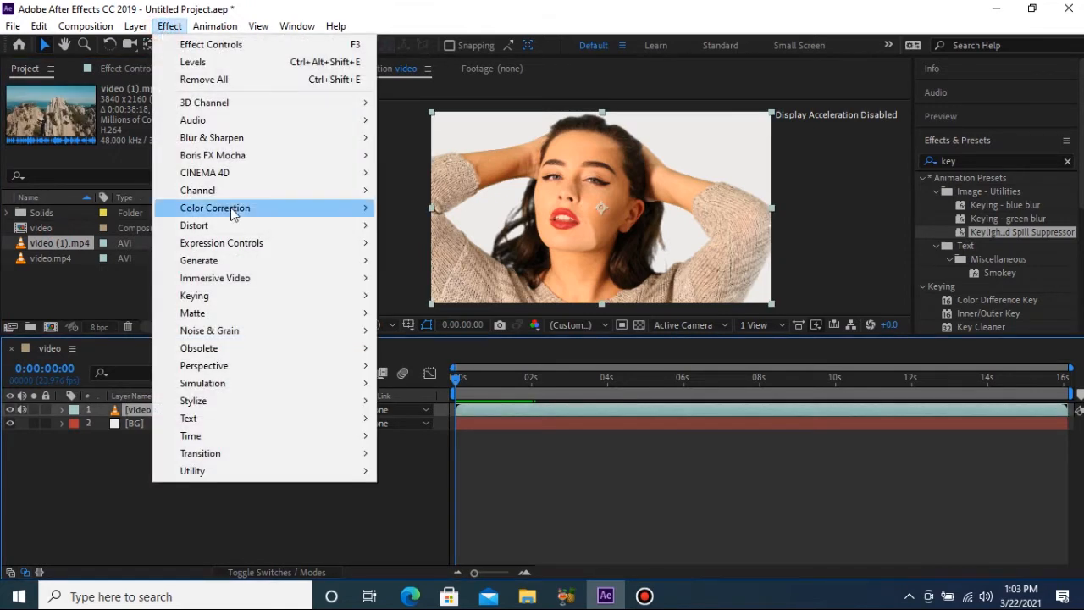
{"action": "mouse_move", "coordinate": [269, 208]}
{"action": "left_click", "coordinate": [452, 453]}
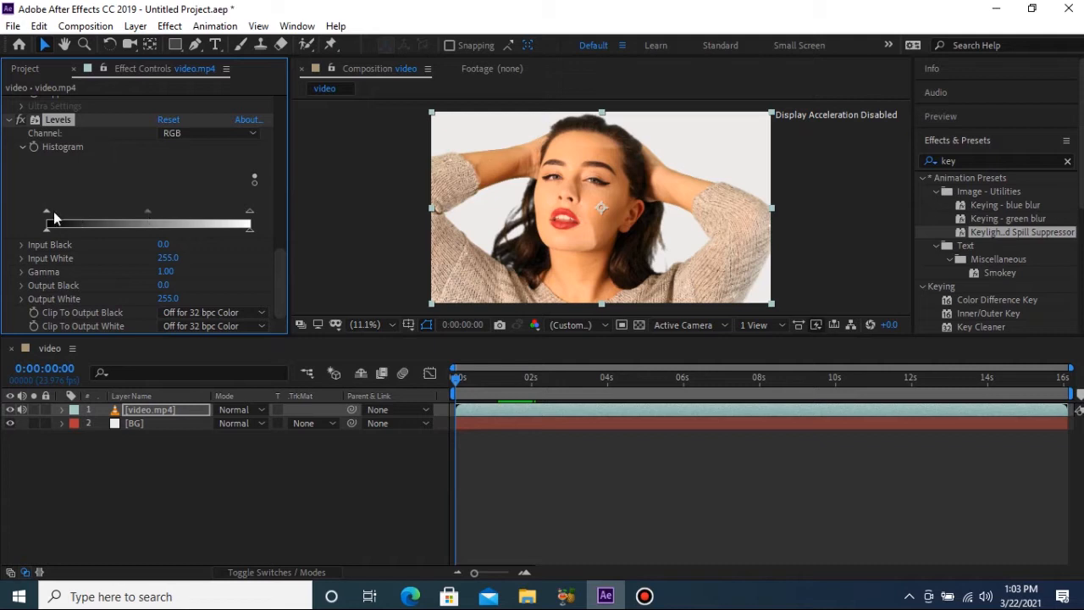
Step: Raise the contrast of video.mp4 by setting the Levels Input Black to 115 and Input White to 222
{"action": "left_click_drag", "start_coordinate": [70, 213], "coordinate": [96, 214]}
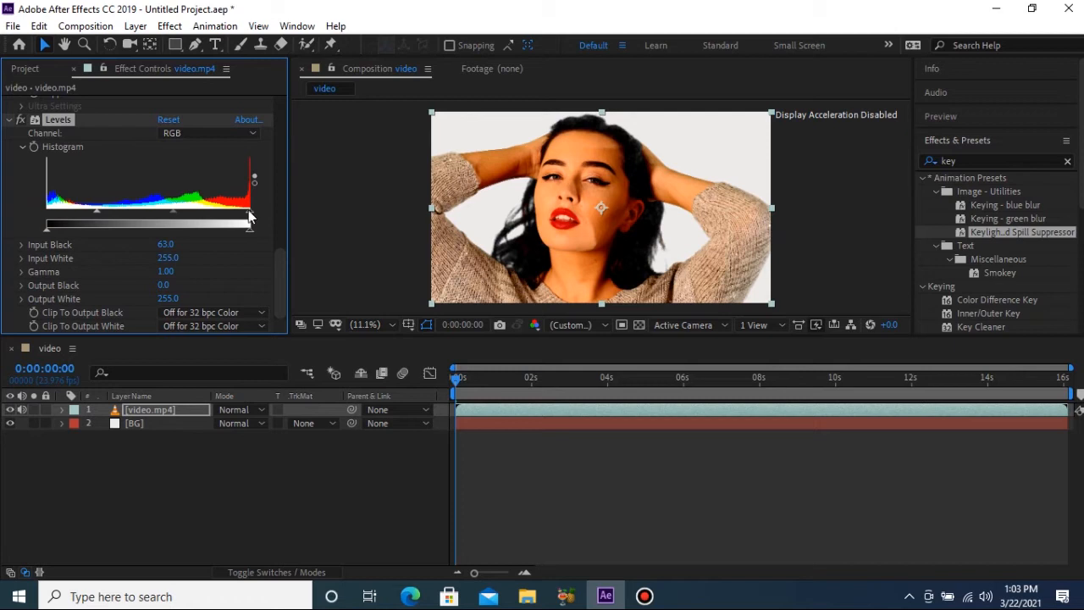
{"action": "left_click_drag", "start_coordinate": [250, 219], "coordinate": [225, 218]}
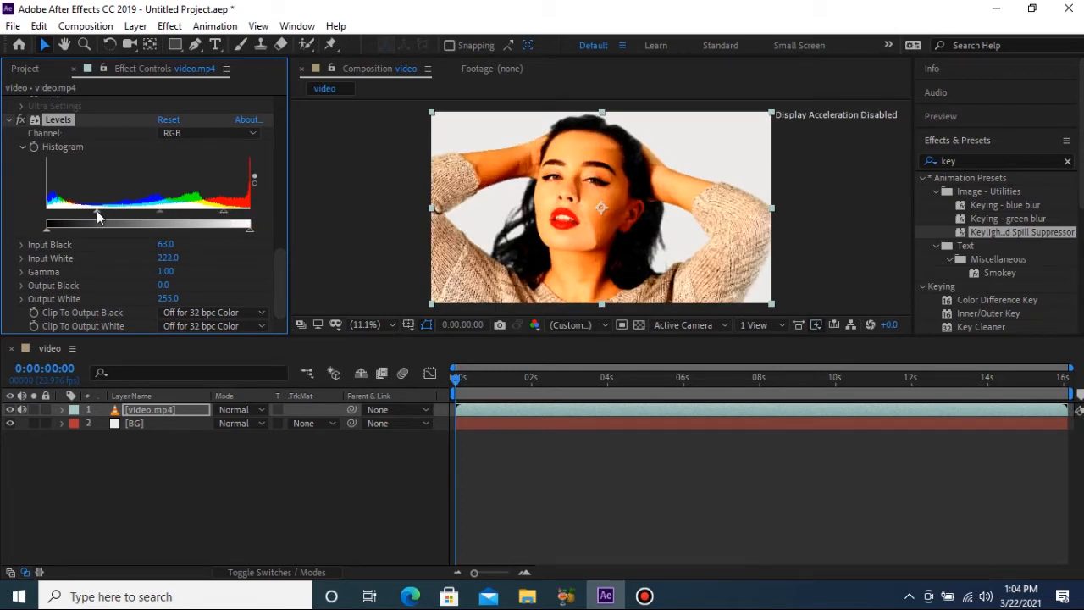
{"action": "mouse_move", "coordinate": [126, 215]}
{"action": "left_mouse_down"}
{"action": "mouse_move", "coordinate": [169, 210]}
{"action": "mouse_move", "coordinate": [138, 213]}
{"action": "left_mouse_up"}
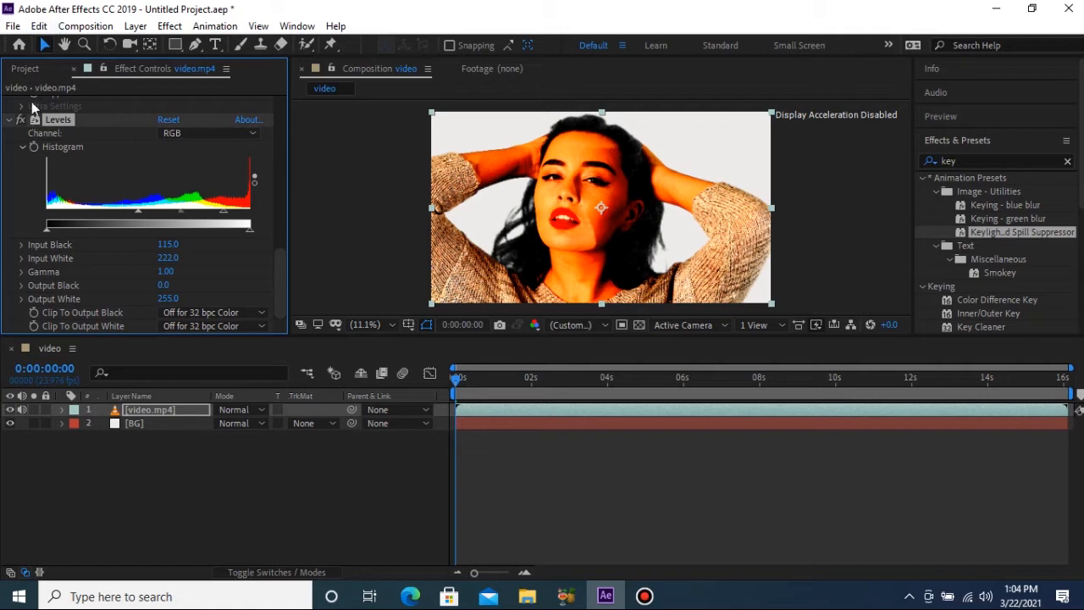
Step: Add the video (1).mp4 footage to the composition as a layer above video.mp4
{"action": "left_click", "coordinate": [30, 73]}
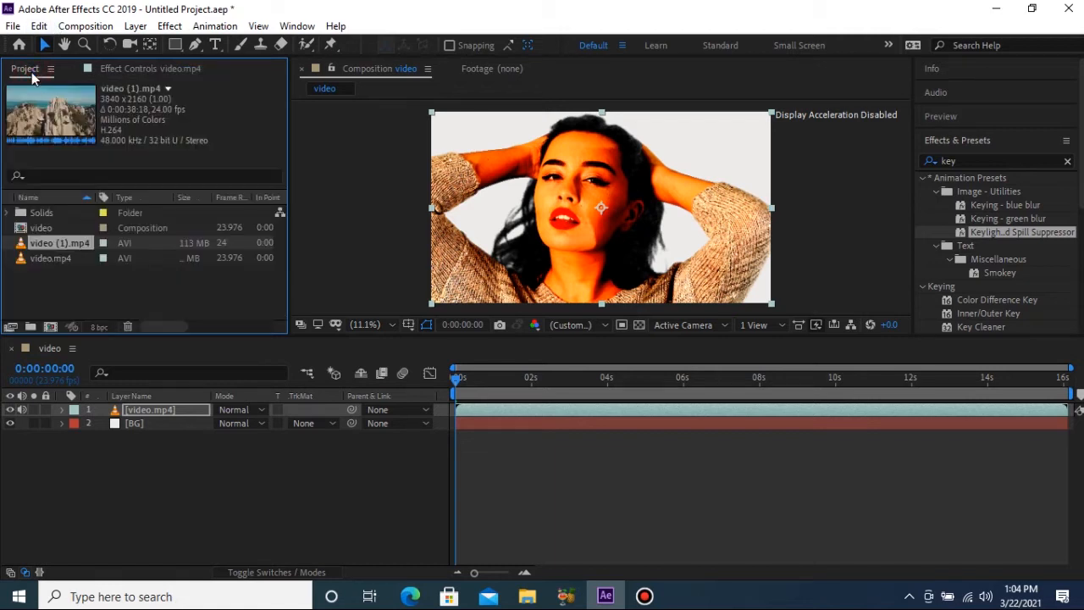
{"action": "left_click", "coordinate": [57, 228]}
{"action": "left_click", "coordinate": [60, 243]}
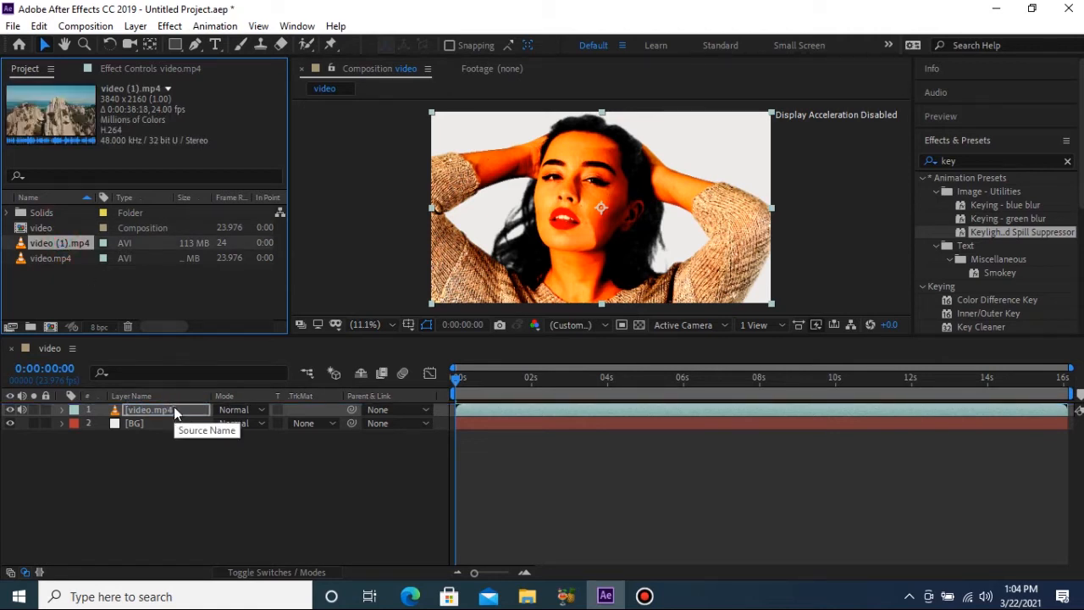
{"action": "left_click_drag", "start_coordinate": [172, 407], "coordinate": [174, 407]}
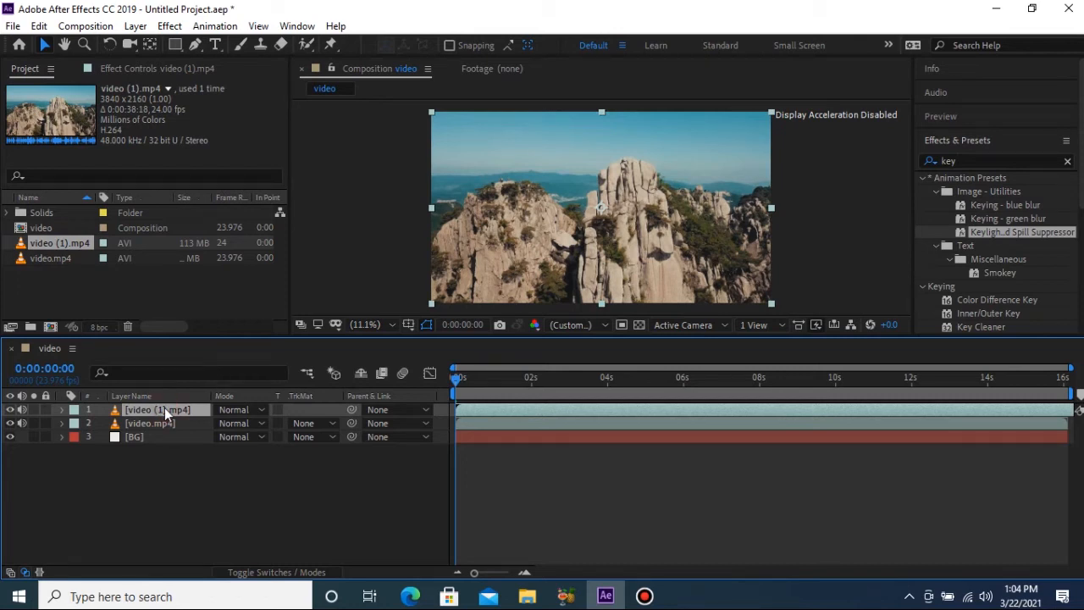
Step: Scale the video (1).mp4 layer to 140% and shift it to about position 1398, 1152, centring the main rock peak in the frame
{"action": "key", "text": "s"}
{"action": "left_click_drag", "start_coordinate": [239, 425], "coordinate": [271, 423]}
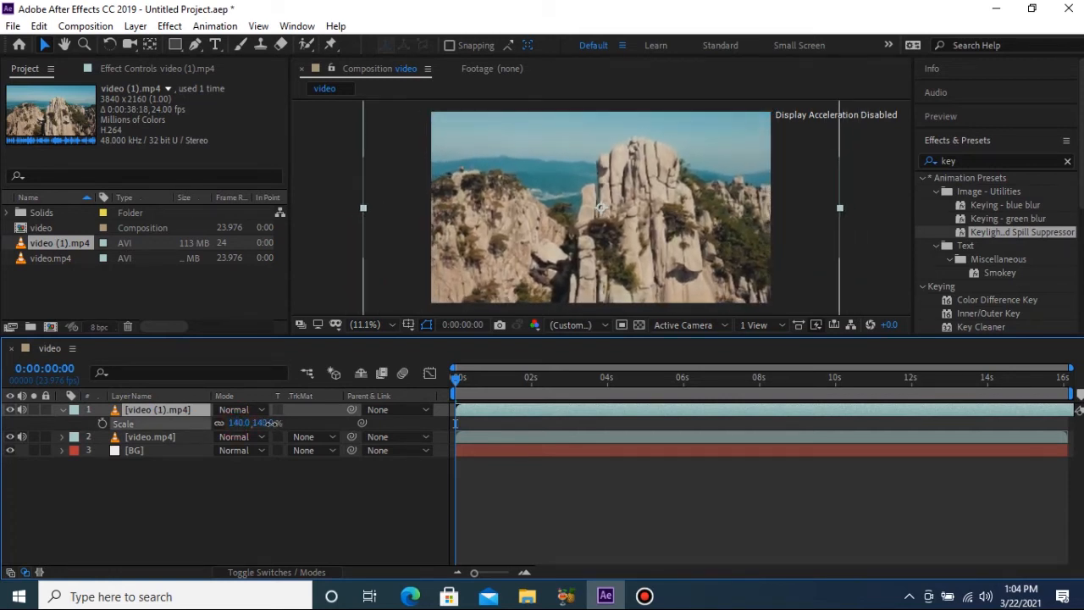
{"action": "left_click_drag", "start_coordinate": [642, 228], "coordinate": [598, 236]}
{"action": "left_click", "coordinate": [268, 508]}
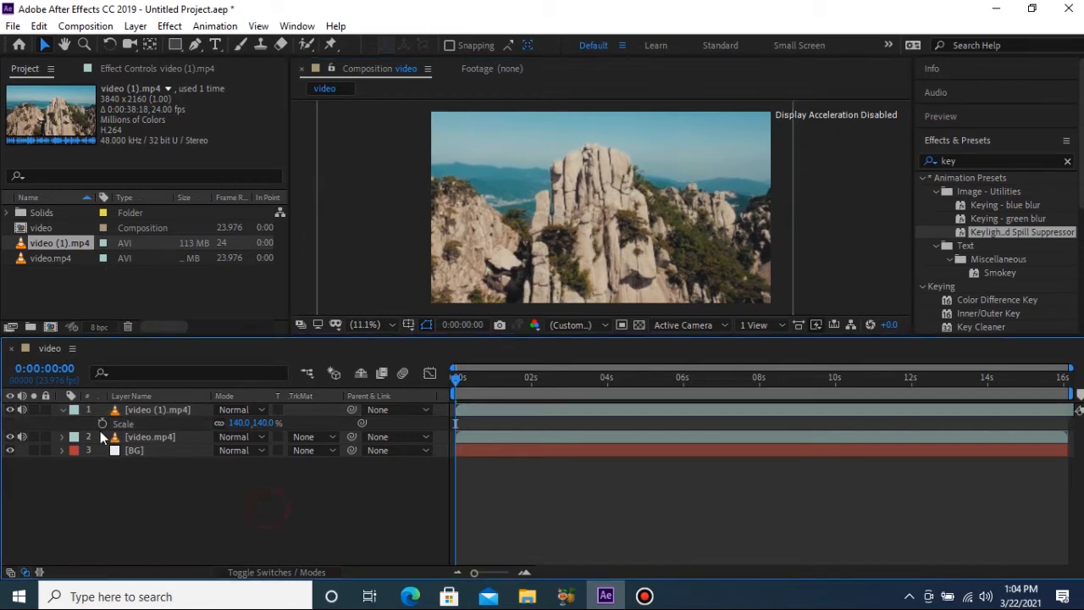
{"action": "left_click", "coordinate": [62, 411]}
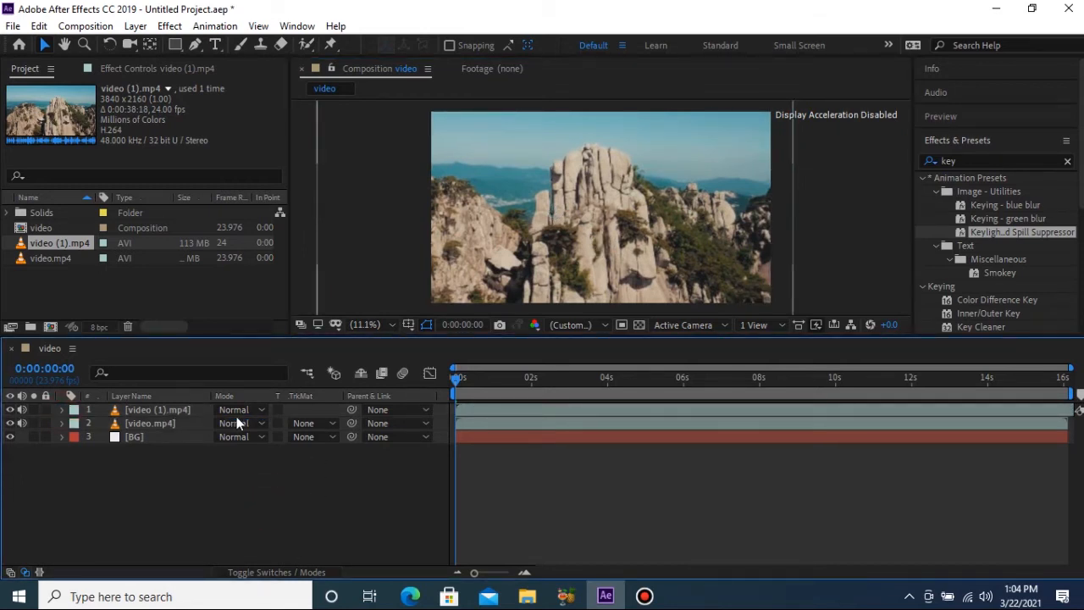
Step: Set the blending mode of the video (1).mp4 layer to Screen
{"action": "left_click", "coordinate": [247, 411]}
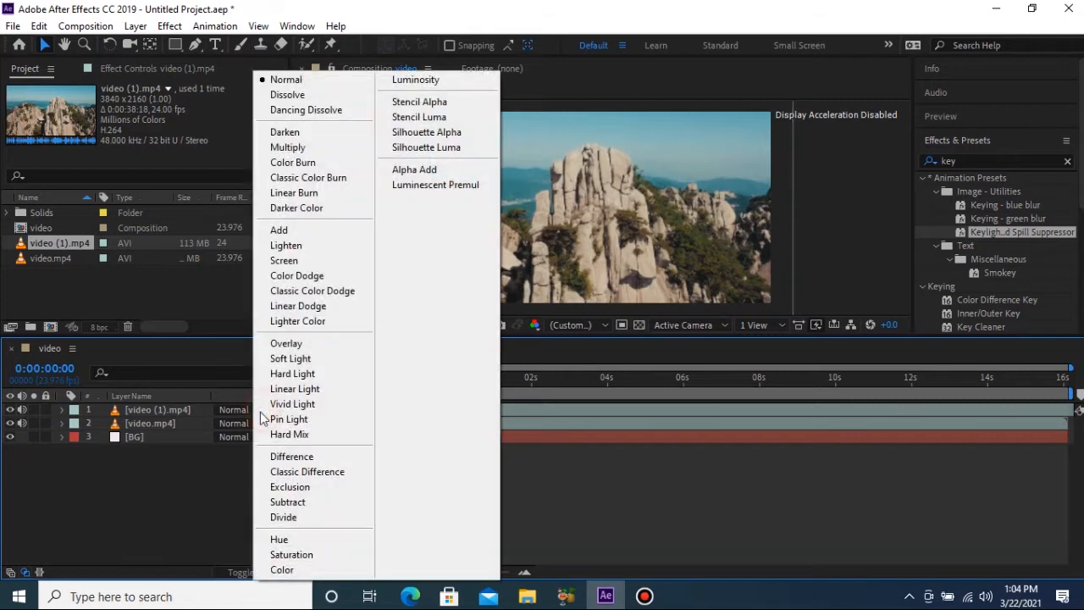
{"action": "left_click", "coordinate": [313, 263]}
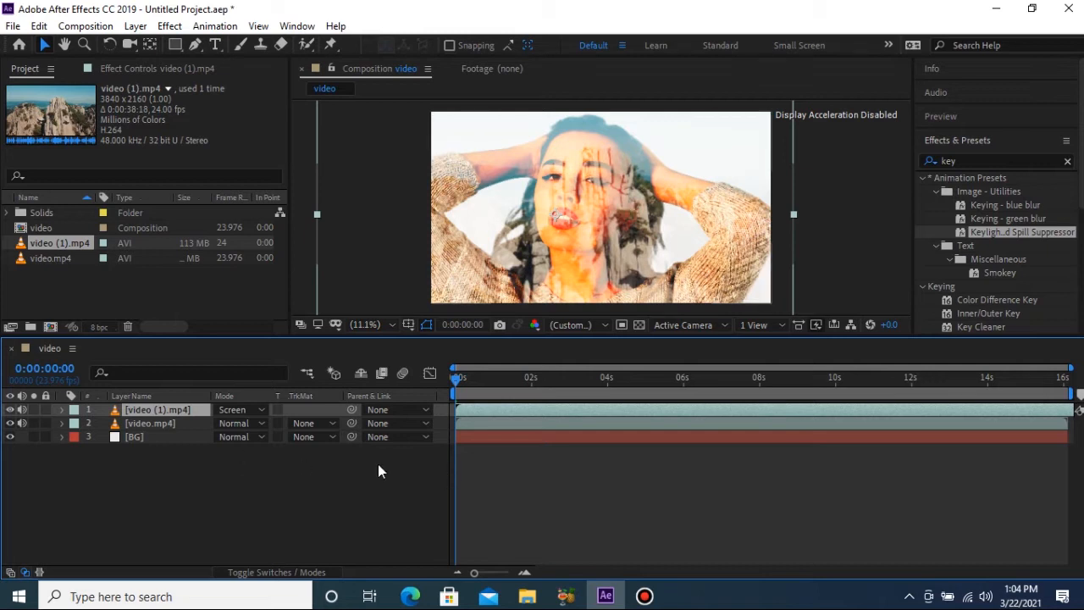
{"action": "left_click", "coordinate": [183, 408]}
{"action": "left_click", "coordinate": [291, 422]}
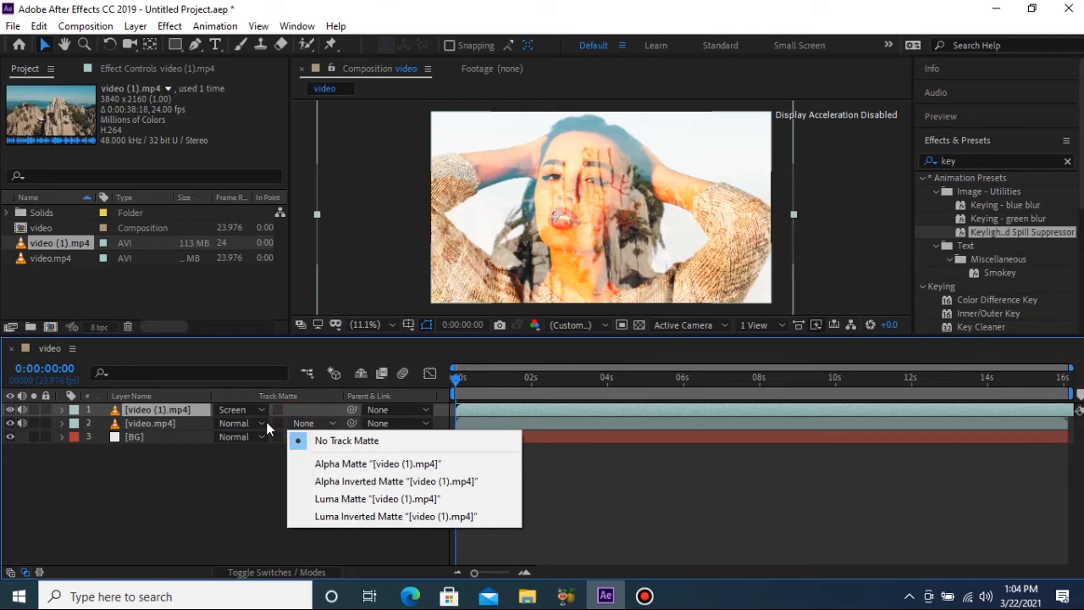
{"action": "left_click", "coordinate": [259, 423]}
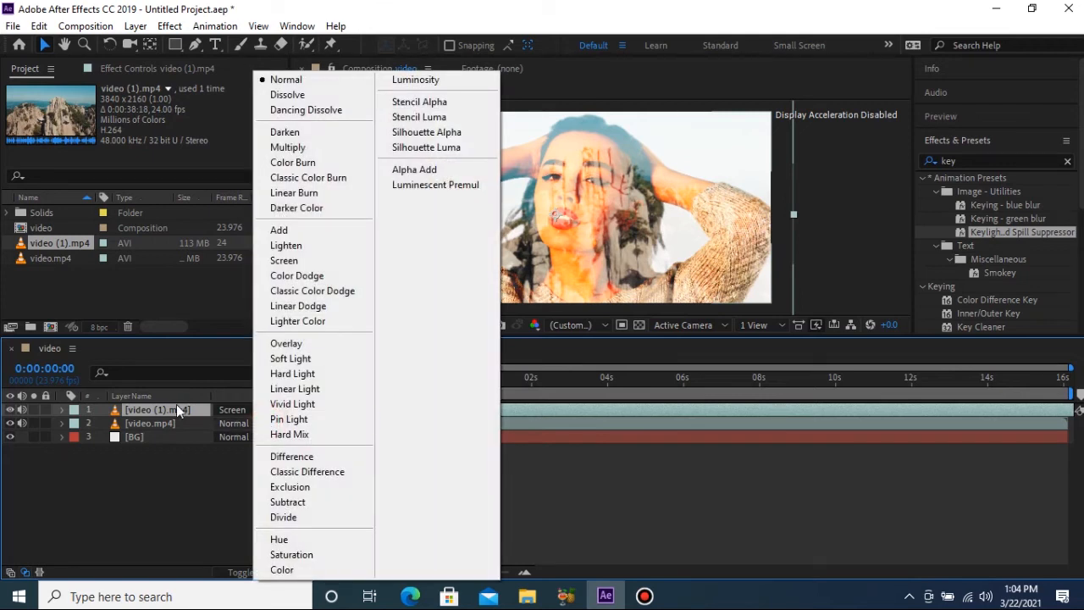
{"action": "left_click", "coordinate": [177, 407]}
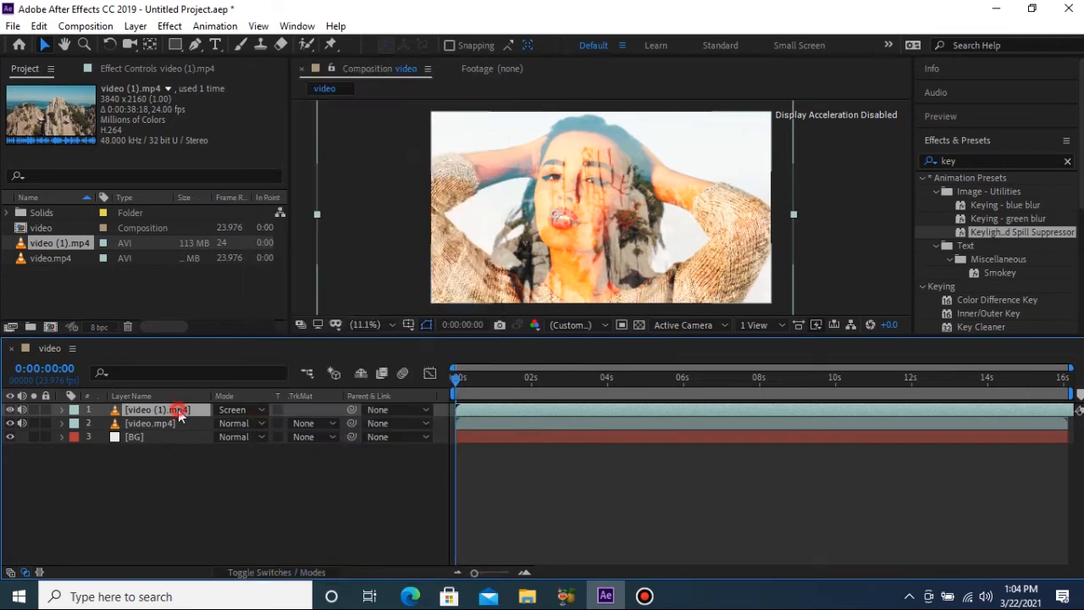
{"action": "left_click", "coordinate": [62, 410]}
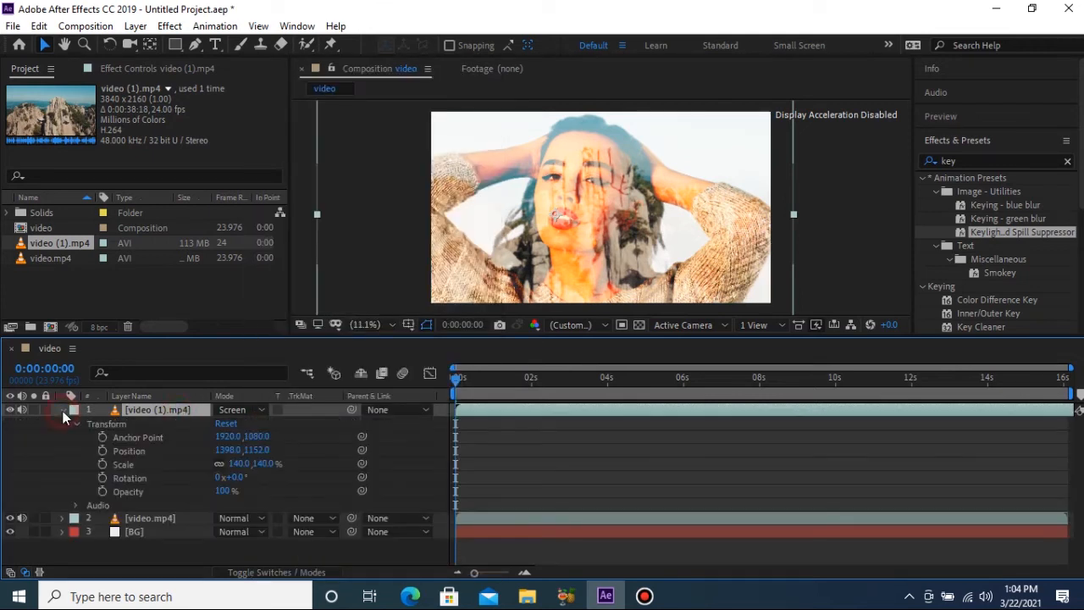
{"action": "left_click", "coordinate": [226, 410]}
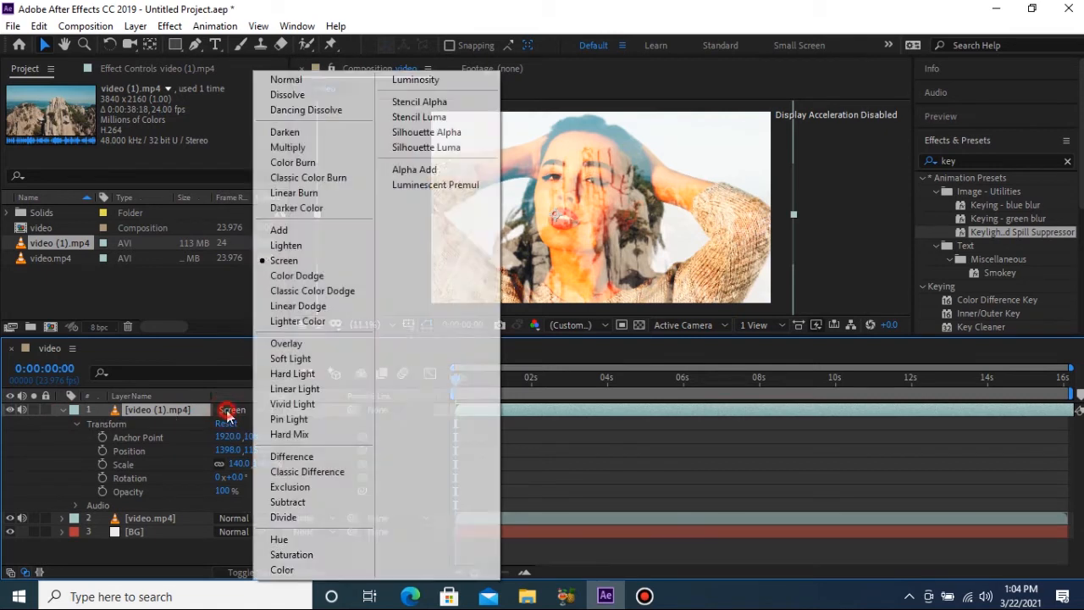
{"action": "left_click", "coordinate": [63, 409]}
{"action": "left_click", "coordinate": [62, 410]}
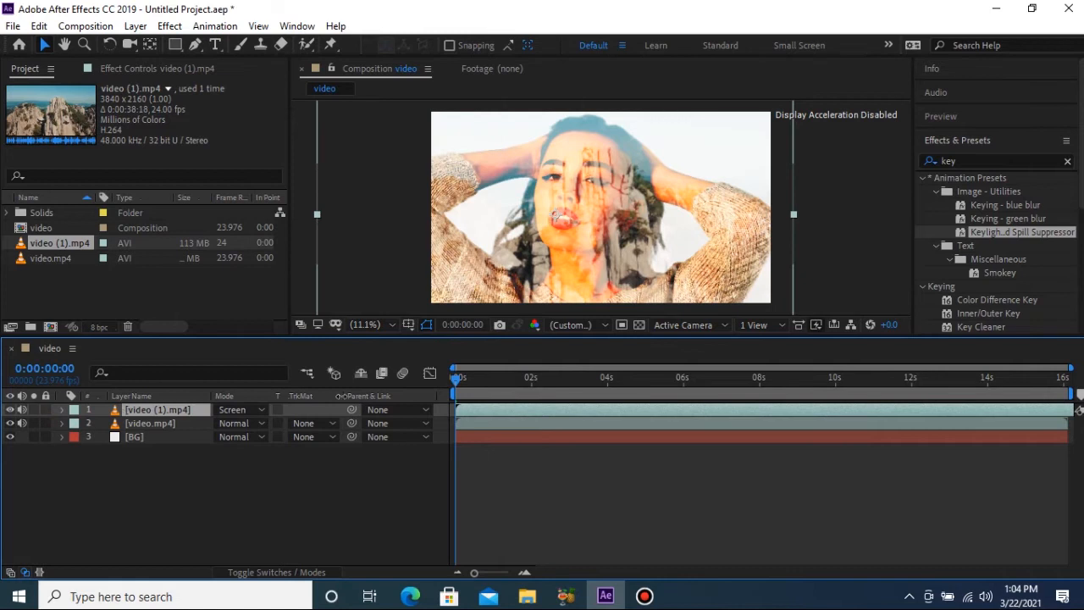